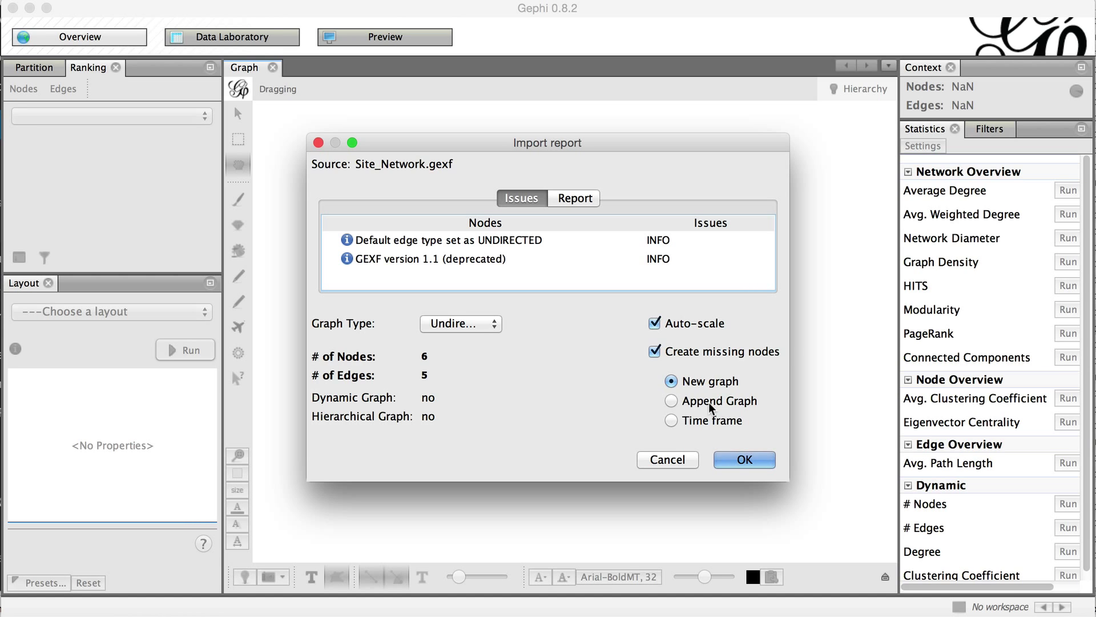
Accept the Site_Network.gexf import as a new graph.
left_click(741, 456)
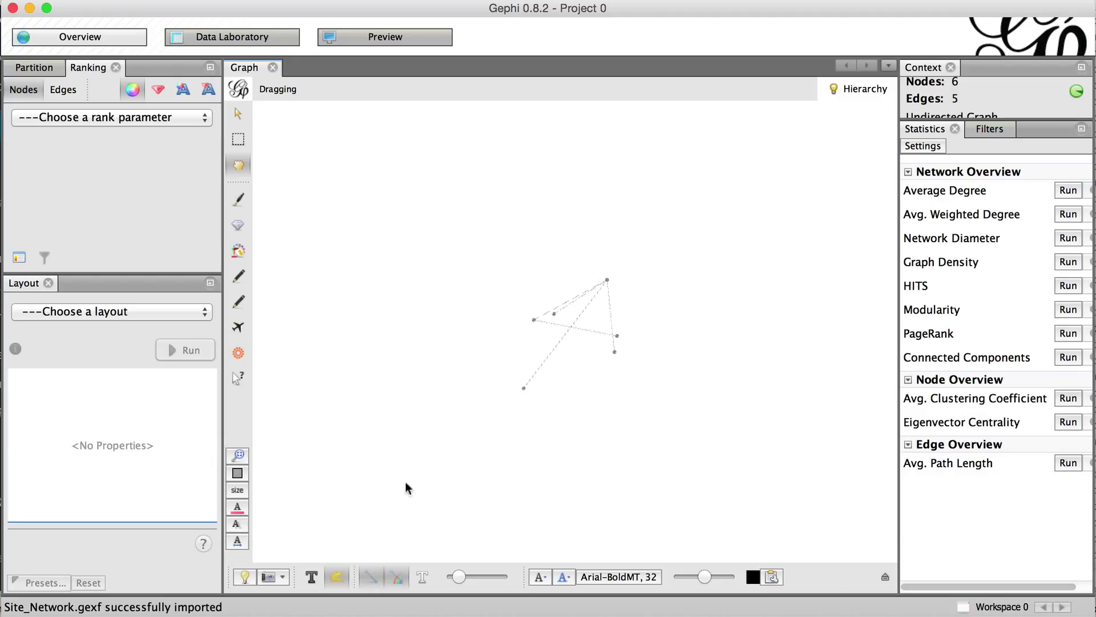
Make the background black and run Force Atlas with repulsion strength 1000.
left_click(242, 577)
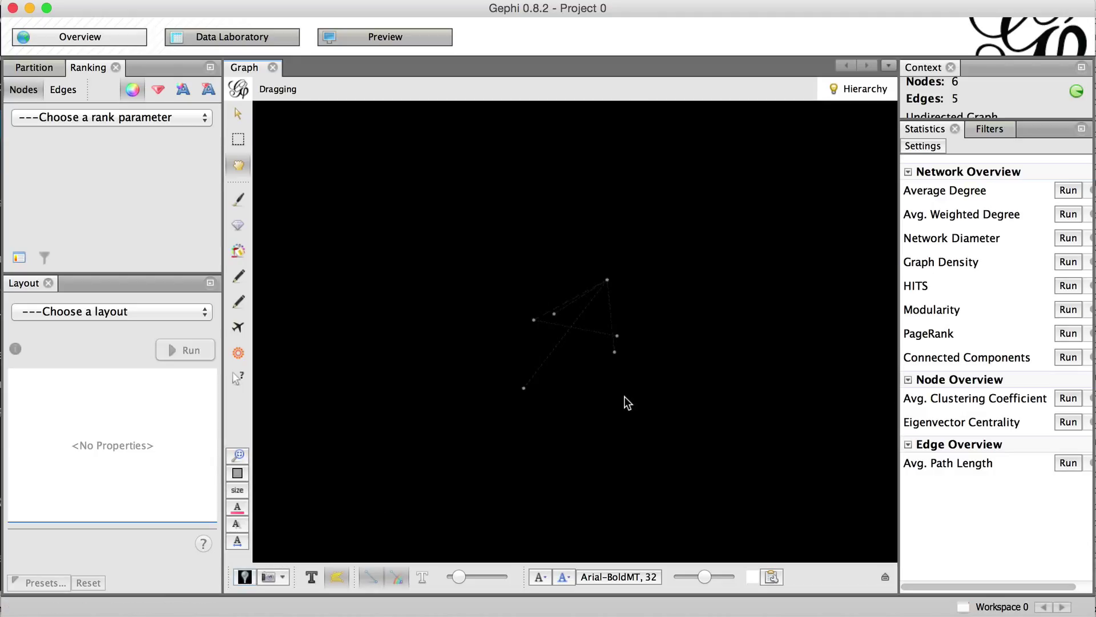
left_click(85, 311)
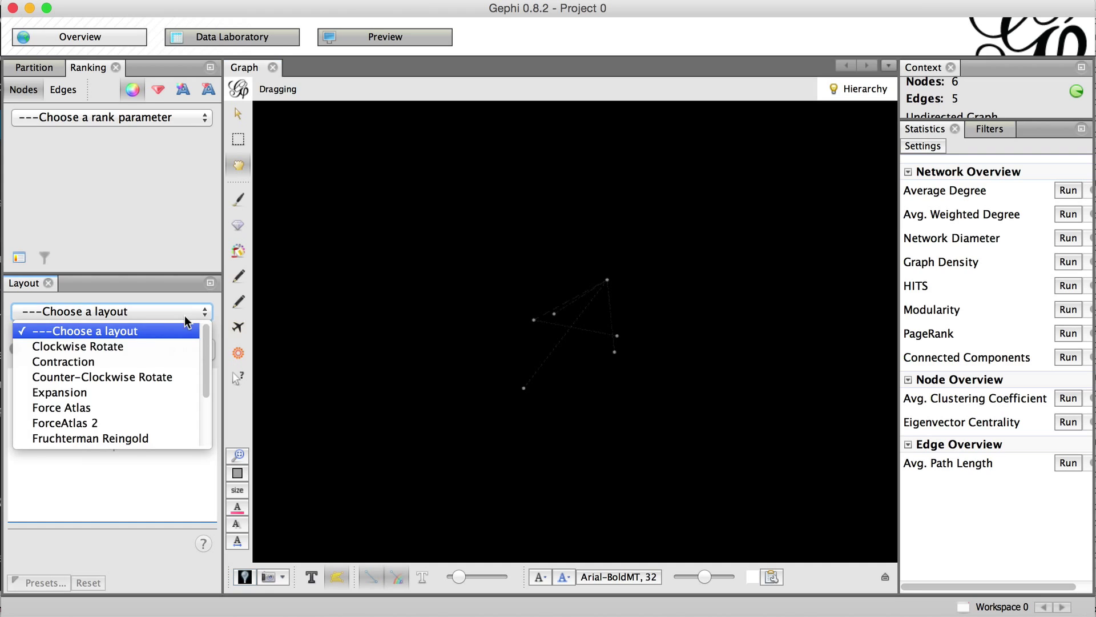
left_click(152, 403)
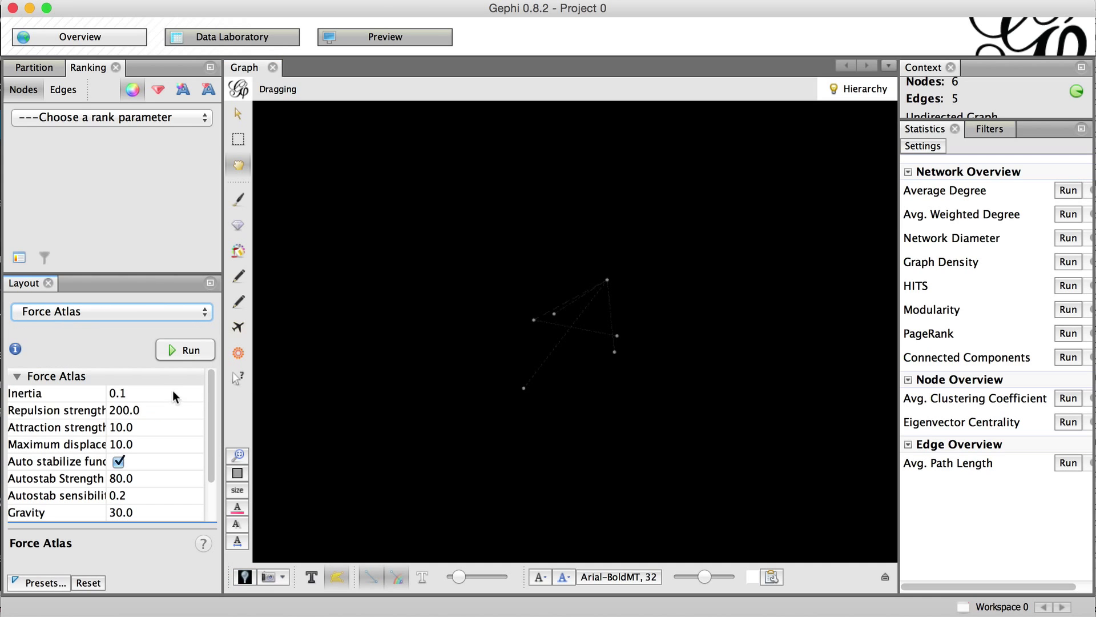
left_click(151, 408)
type("1000")
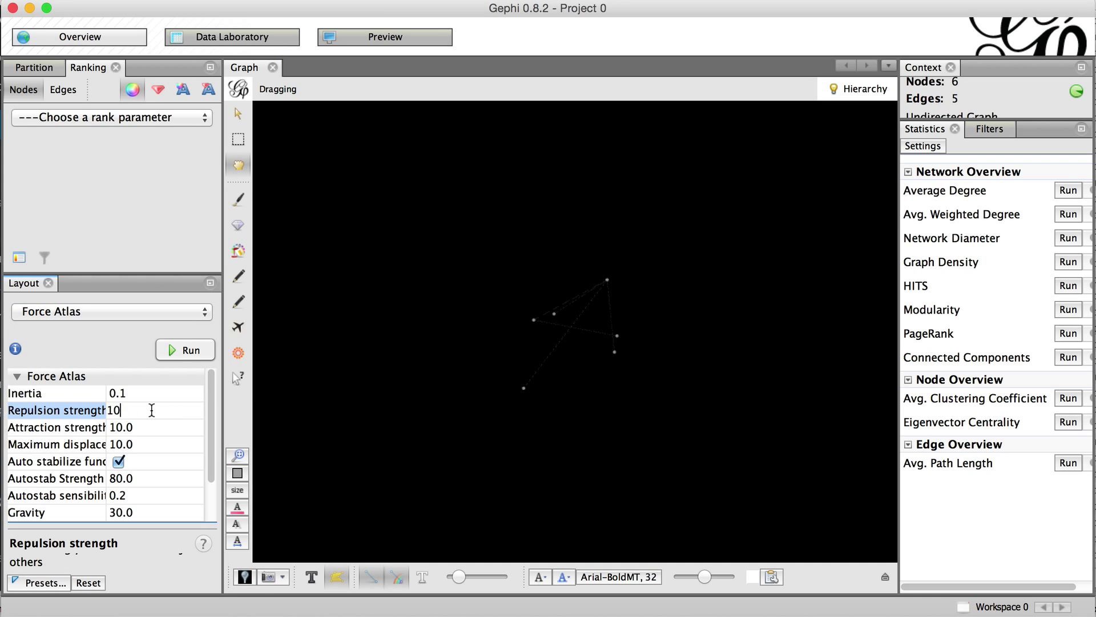
left_click(189, 351)
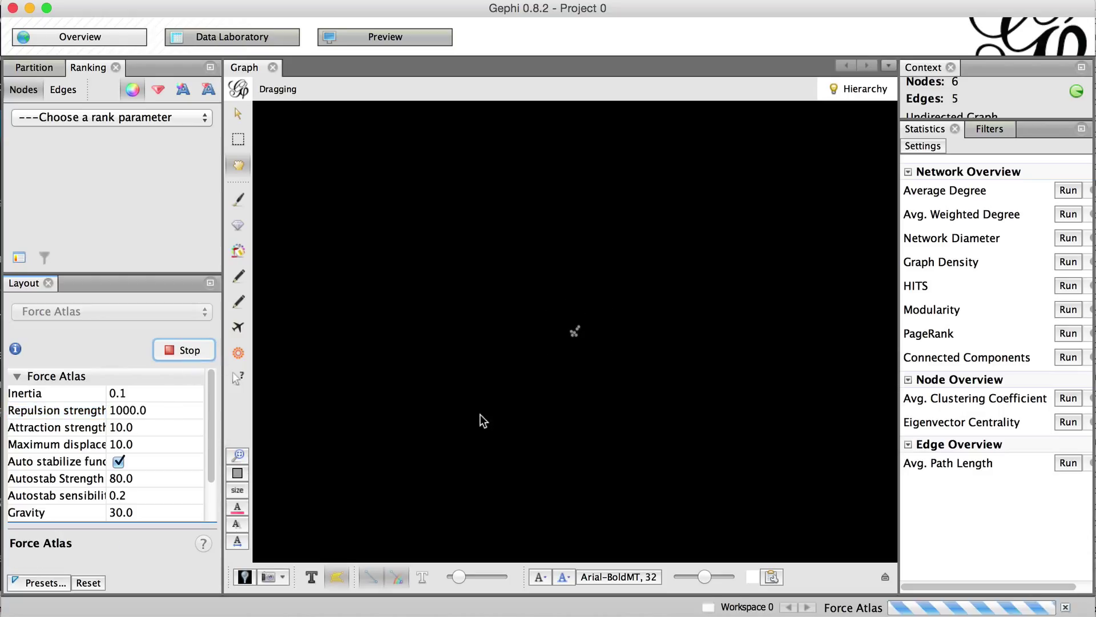
Raise the Force Atlas repulsion strength to 2000, then stop the layout once nodes settle.
scroll(571, 350, "up", 5)
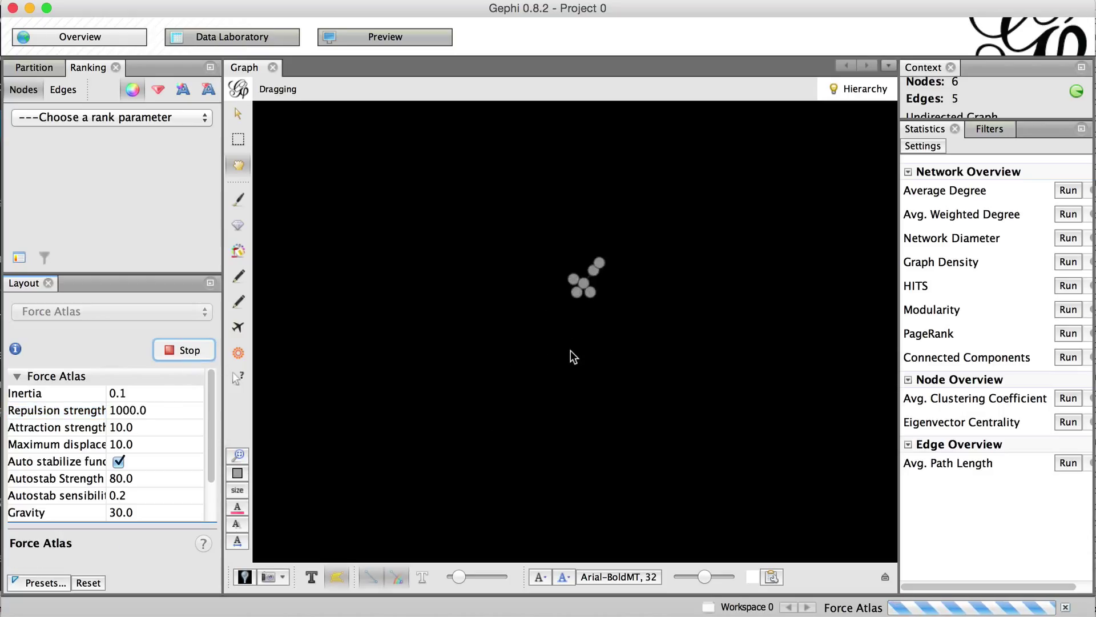
left_click(144, 410)
type("2000")
key("Return")
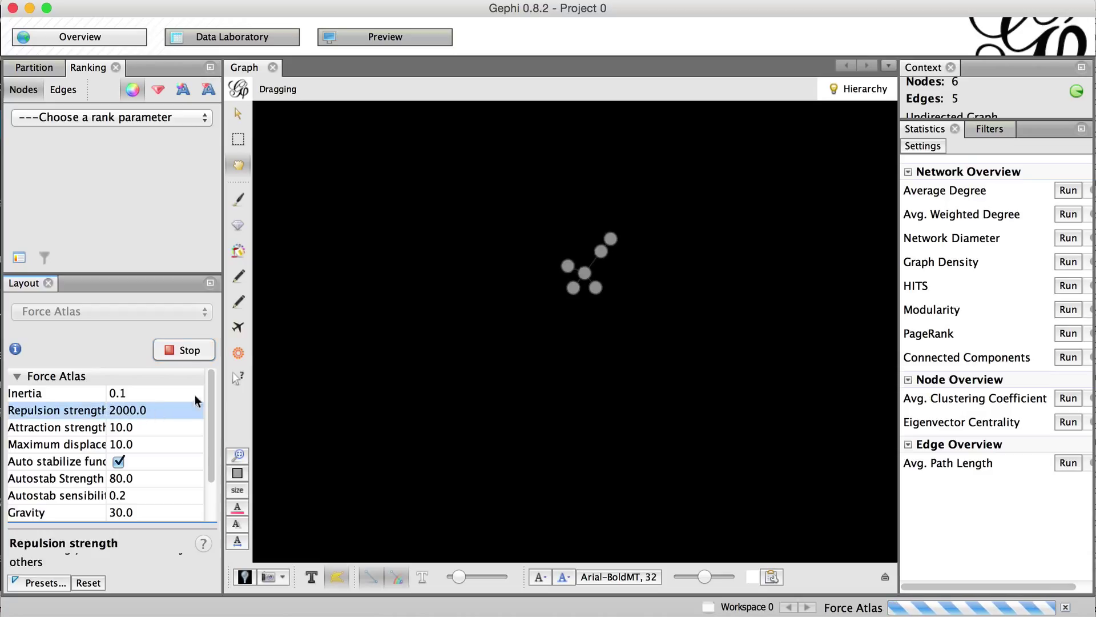
left_click(182, 351)
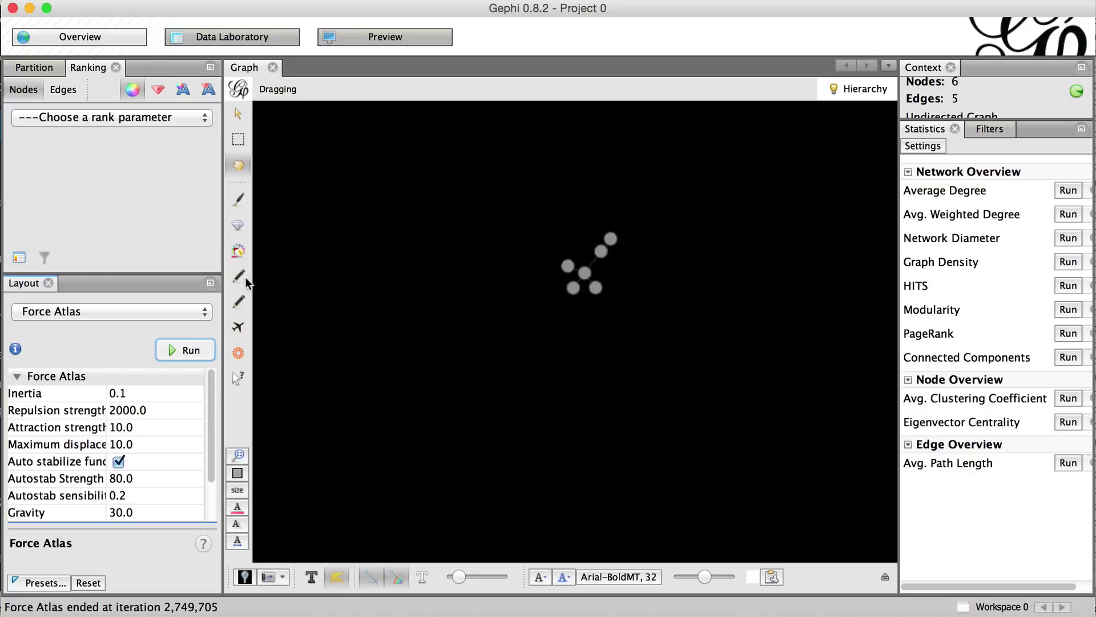
Partition nodes by EntityType: four Website nodes red, two Google Analytics nodes teal.
left_click(32, 70)
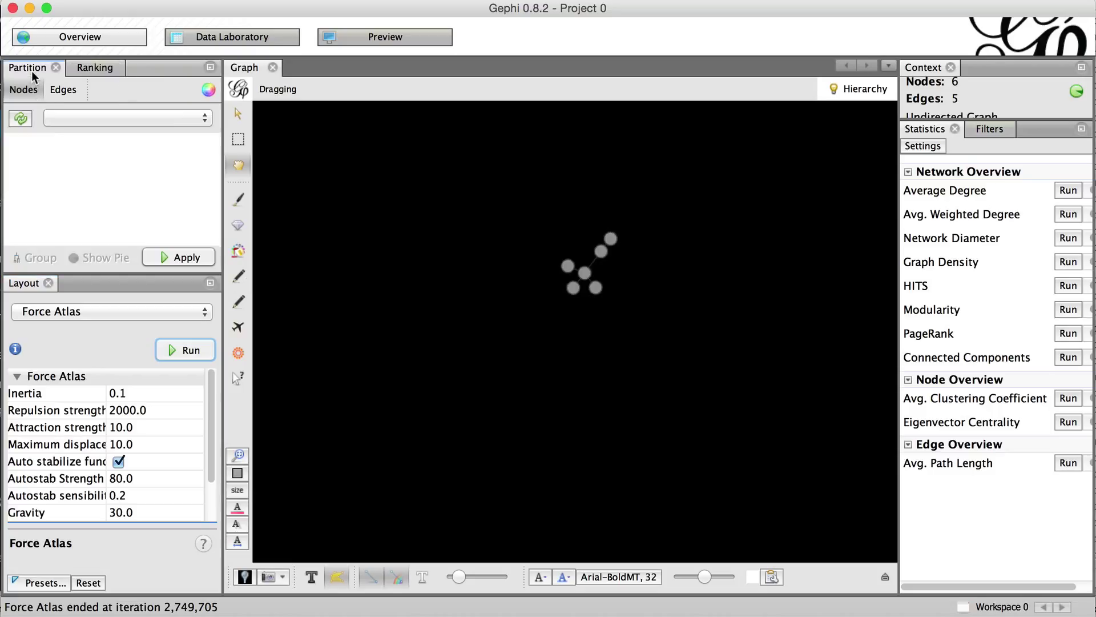
left_click(21, 118)
left_click(106, 117)
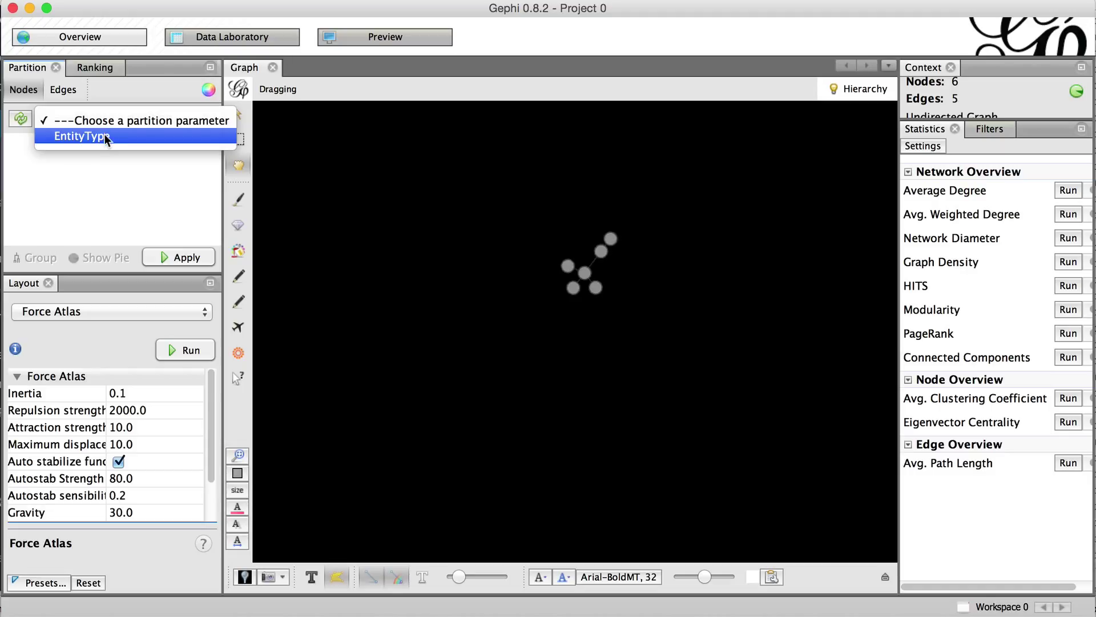
left_click(105, 138)
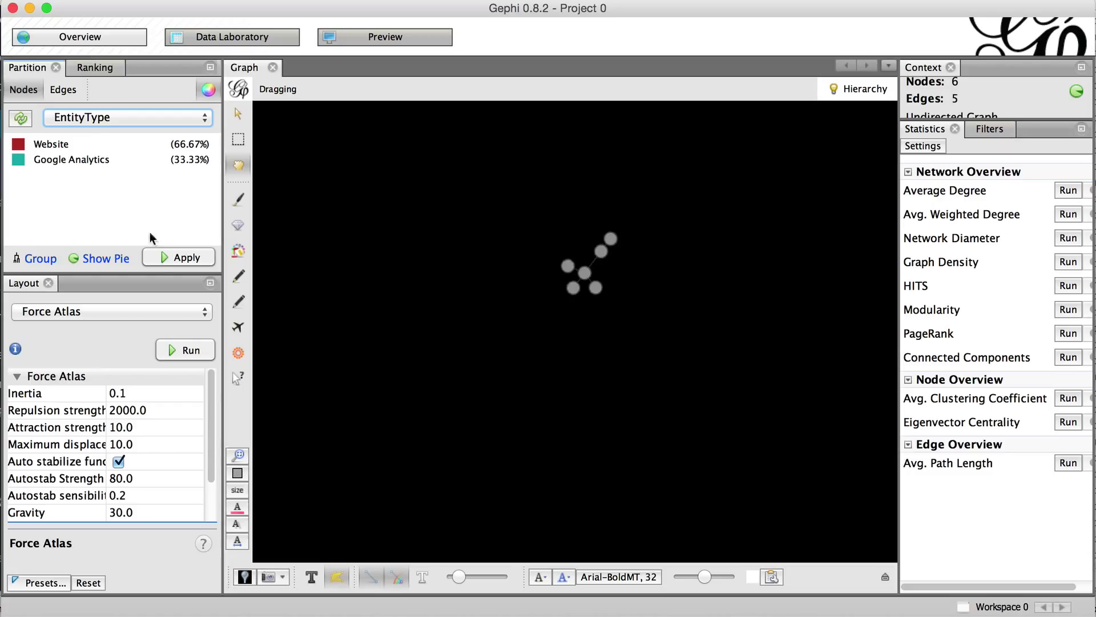
left_click(161, 258)
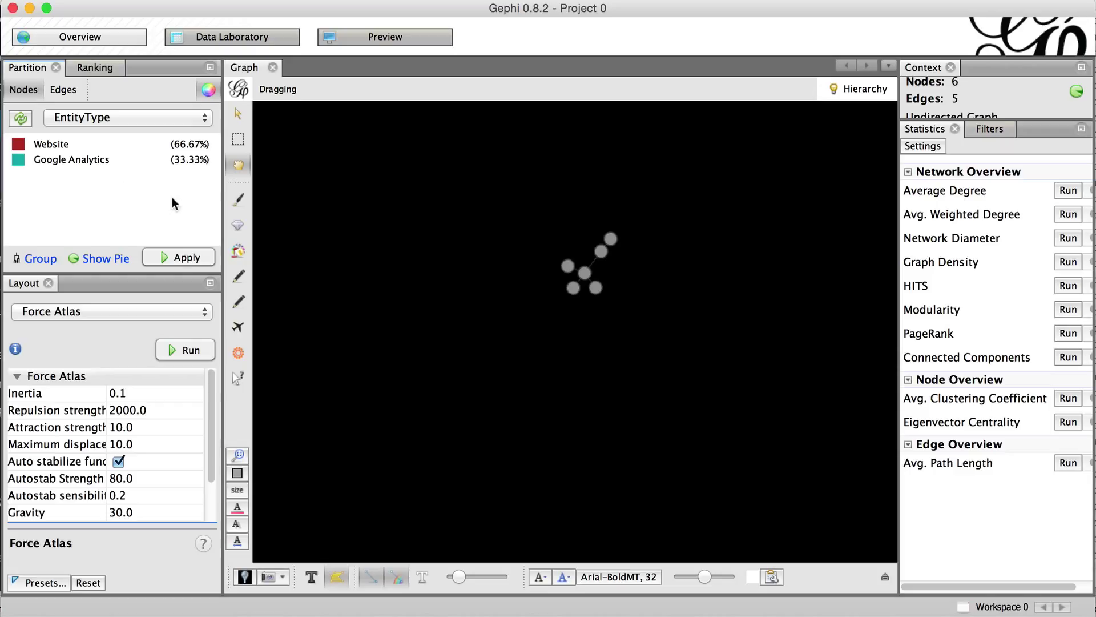
left_click(179, 257)
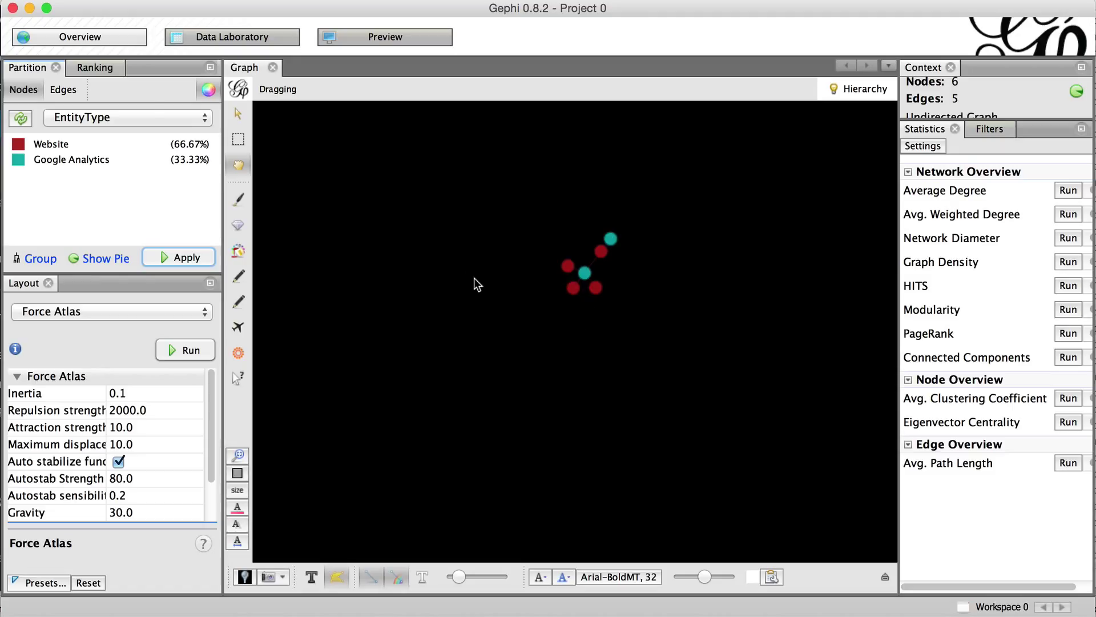
Rank node size by Degree and apply it with a maximum size of 25.
left_click(93, 69)
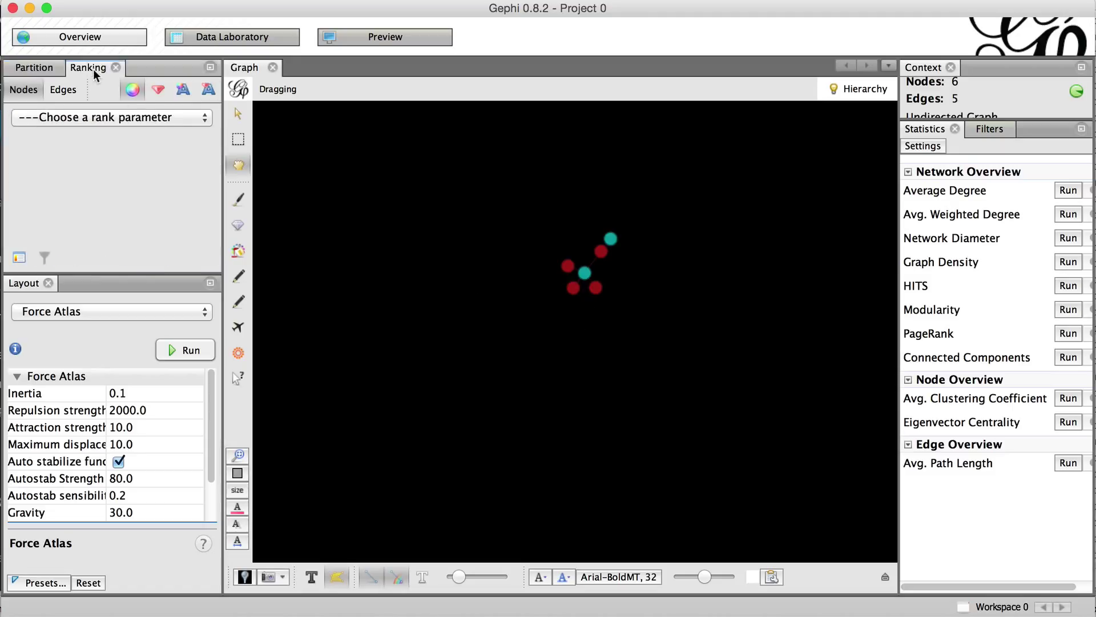
left_click(97, 117)
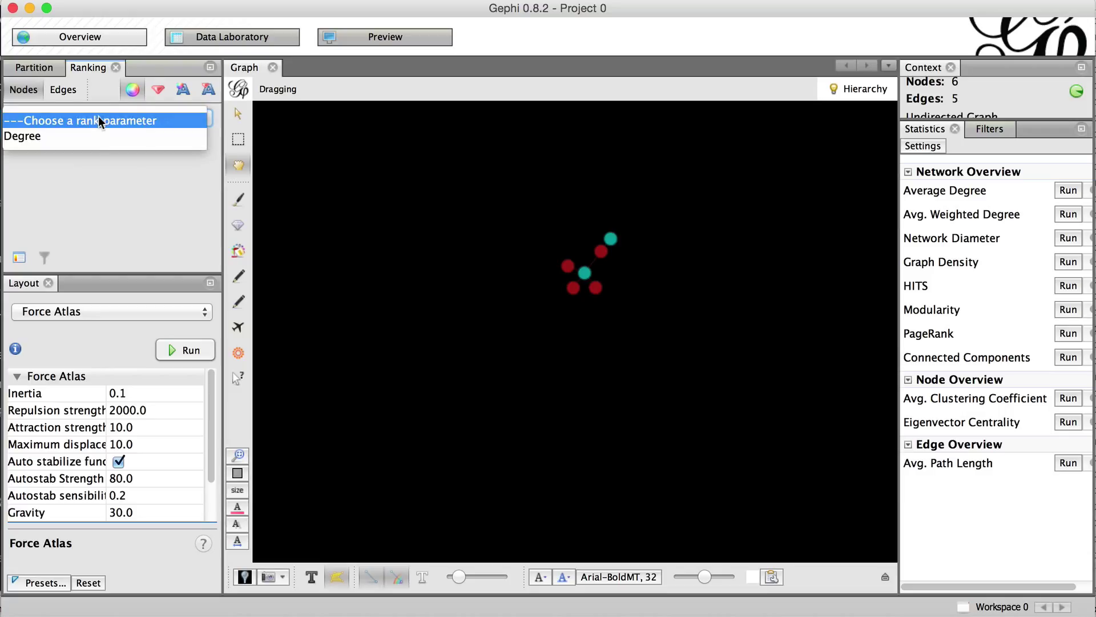
left_click(93, 136)
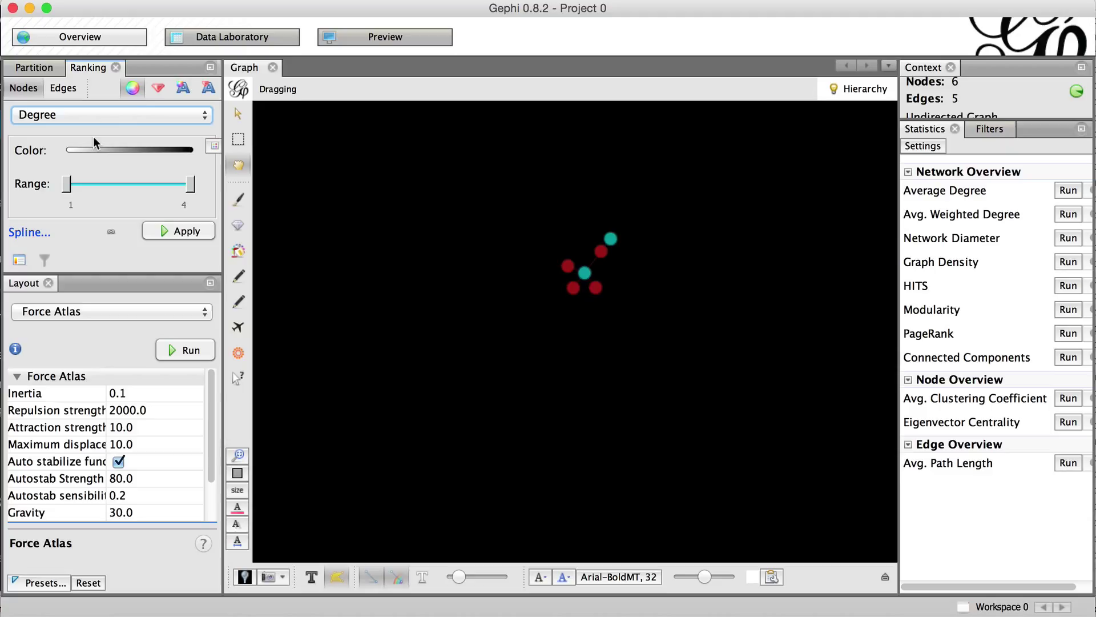
left_click(159, 90)
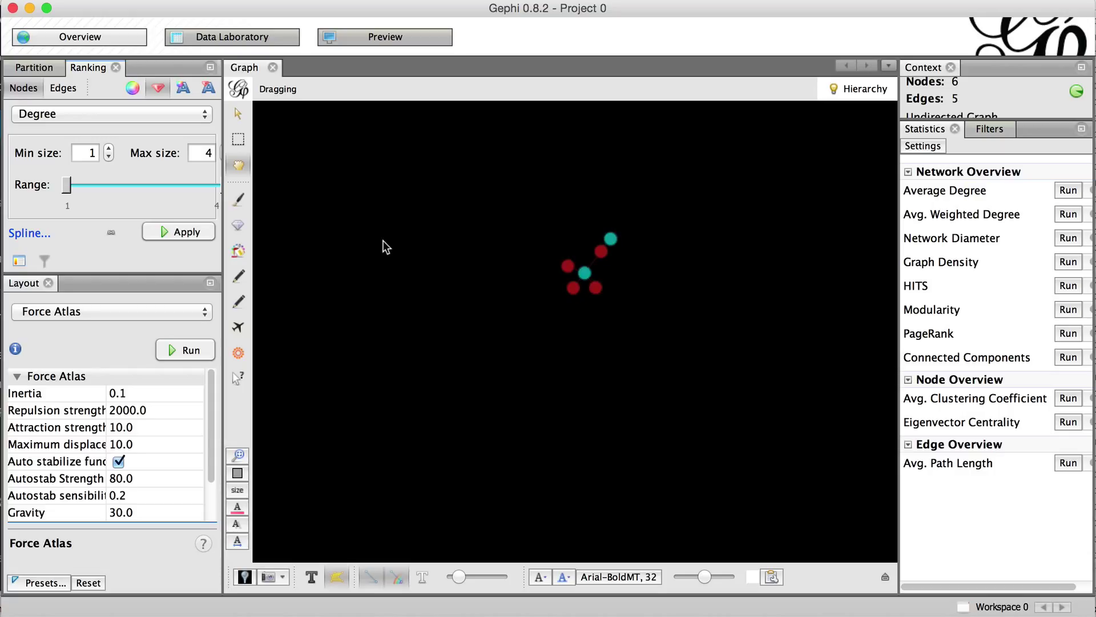
left_click(209, 153)
key("BackSpace")
type("25")
left_click(163, 230)
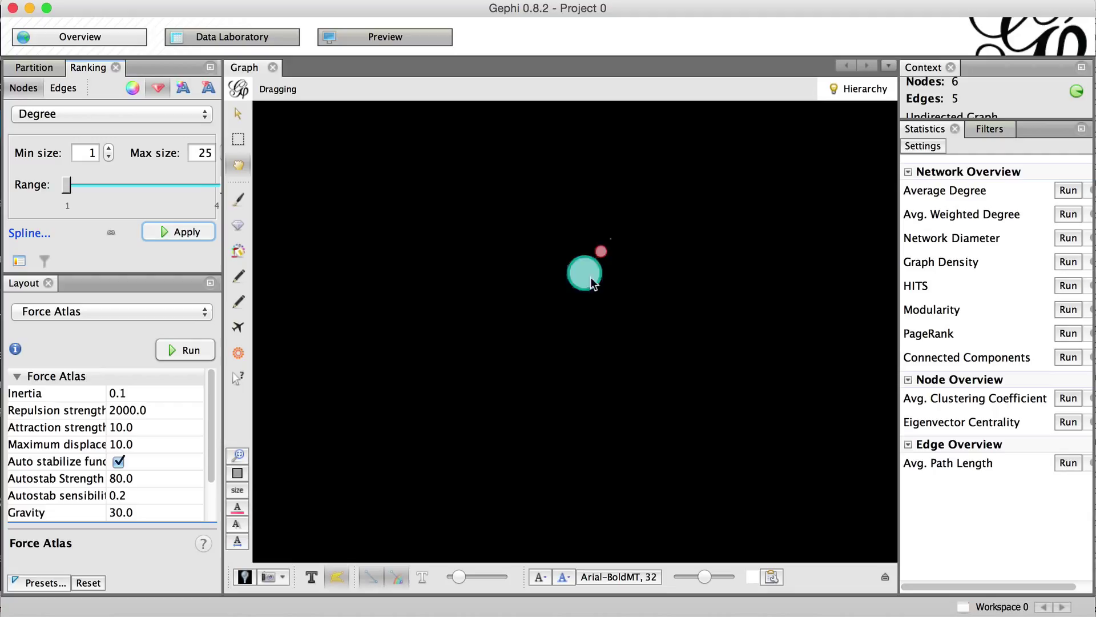
Reduce the Degree-based maximum node size to 10 and reapply it.
left_click(204, 151)
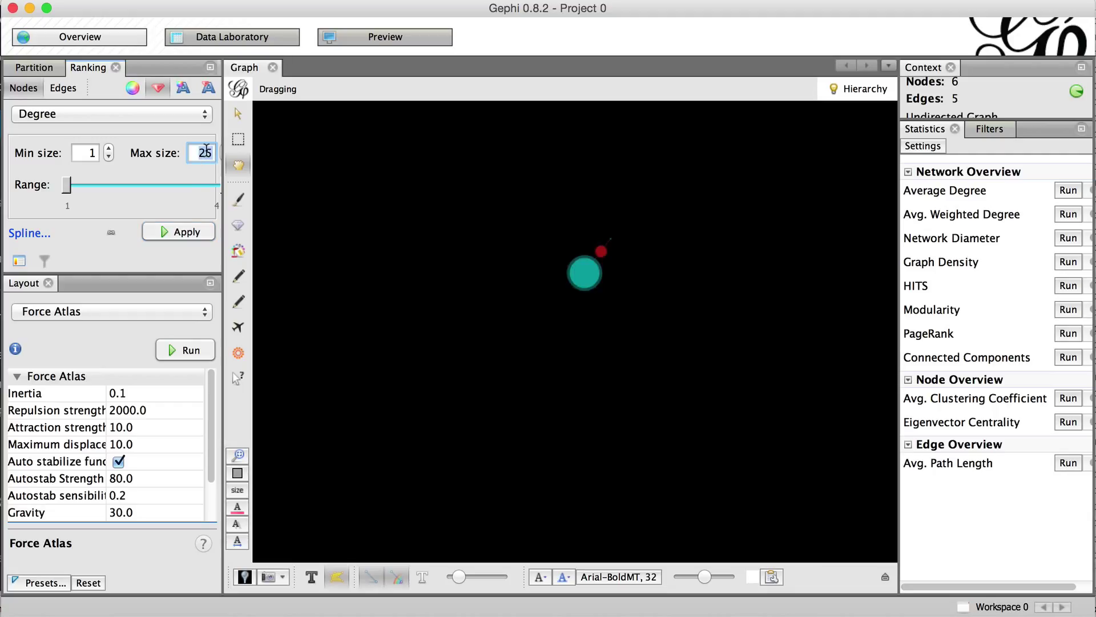
key("BackSpace")
key("BackSpace")
type("10")
left_click(189, 235)
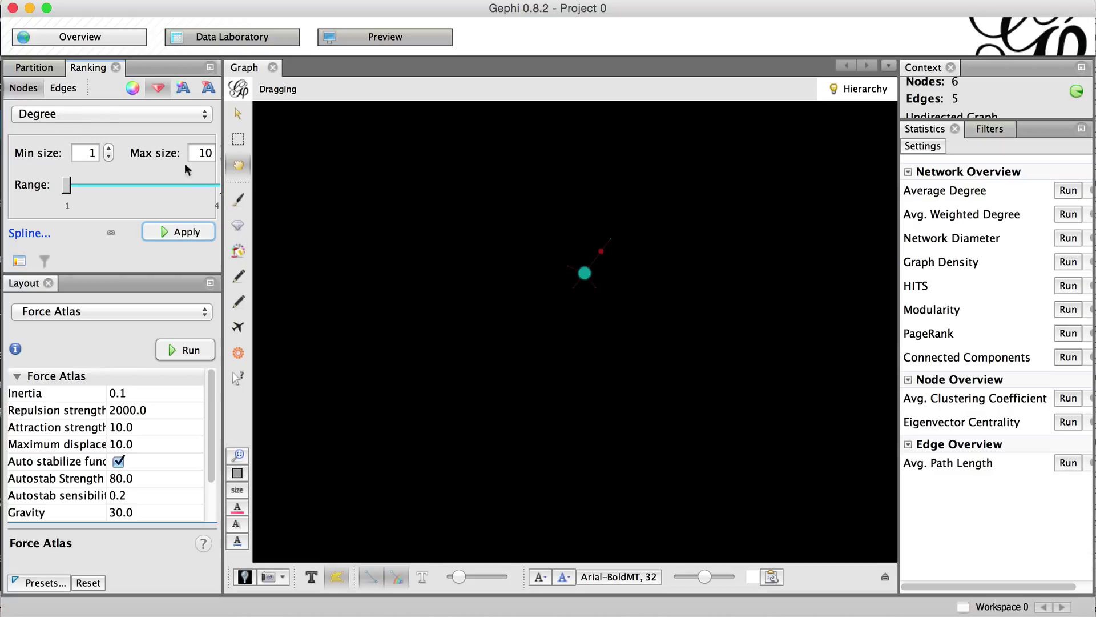
left_click(32, 67)
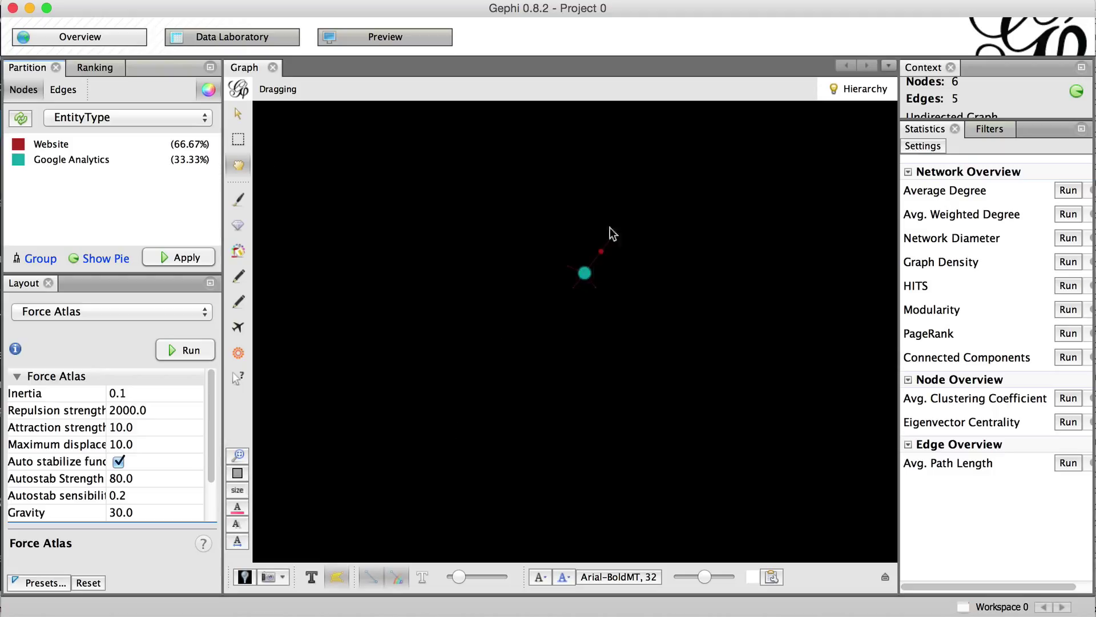
Turn on node labels and shrink them to a small, readable size.
left_click(311, 577)
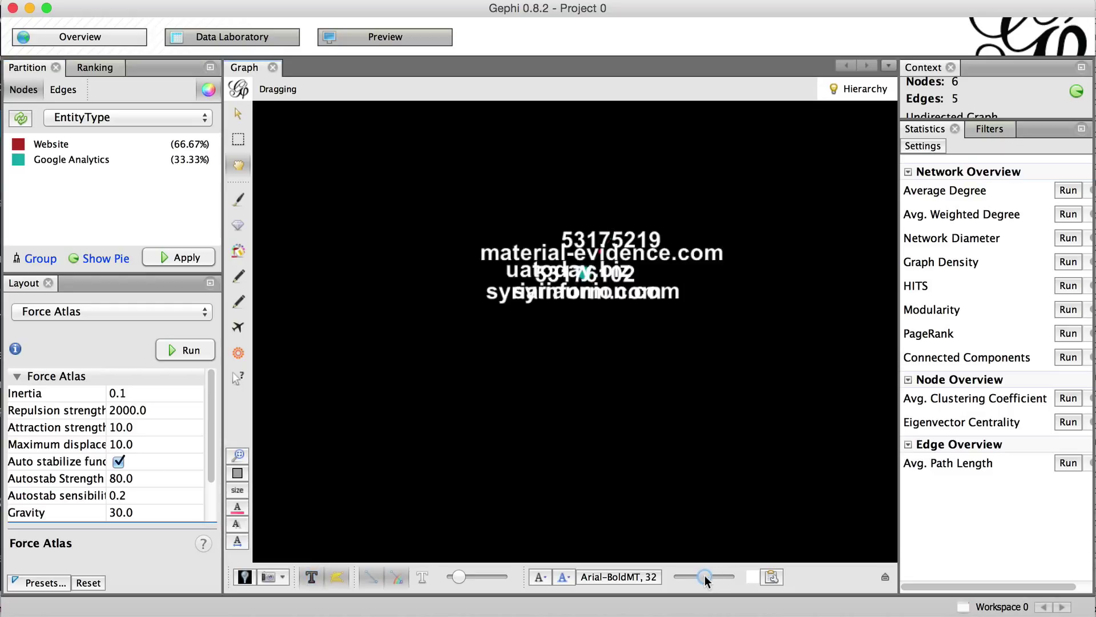
left_click_drag(705, 578, 682, 574)
scroll(587, 293, "up", 6)
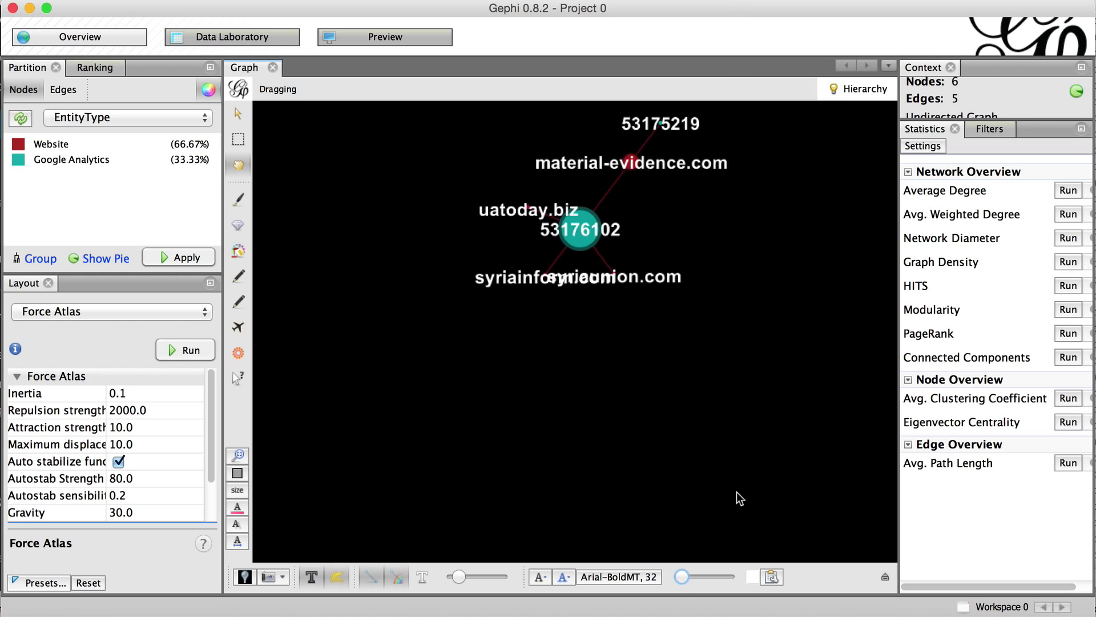
left_click_drag(686, 569, 680, 574)
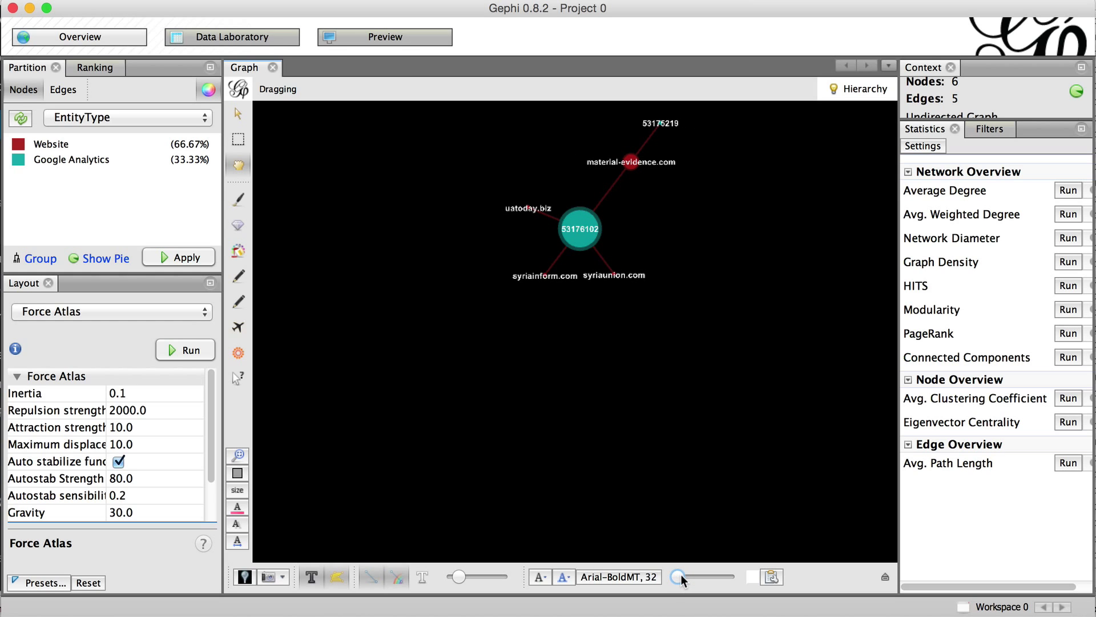